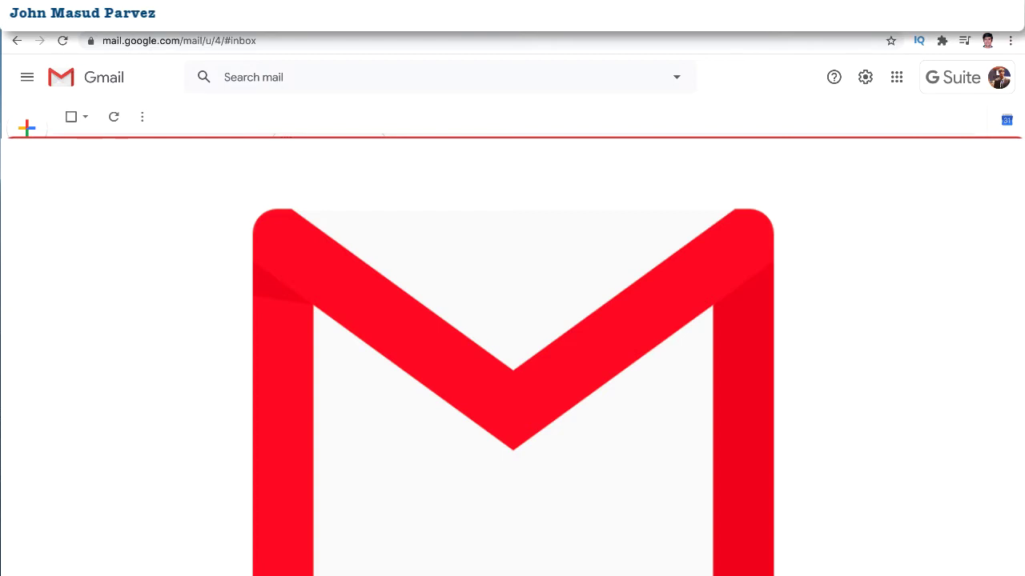
Open Google Calendar from Gmail's apps grid to see the August 2020 week
click(897, 77)
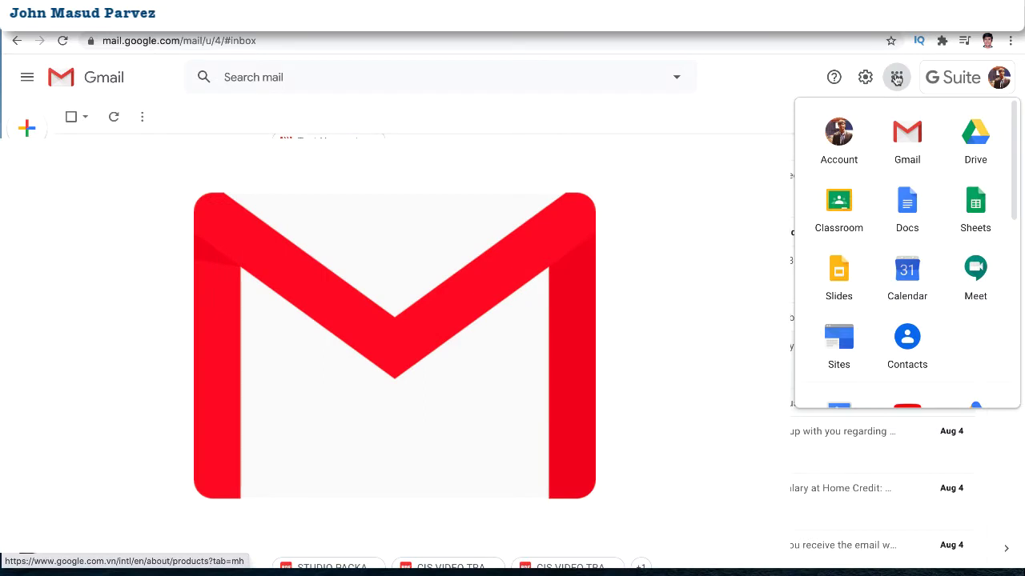
click(907, 272)
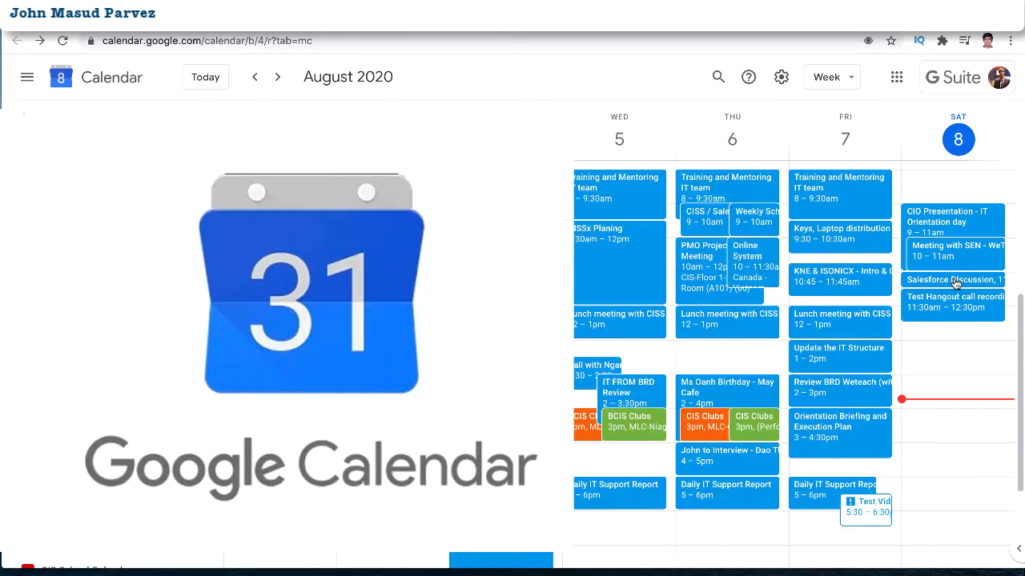
Open Saturday's Salesforce DIscussion event and follow its Google Meet link to the pre-join page
click(957, 280)
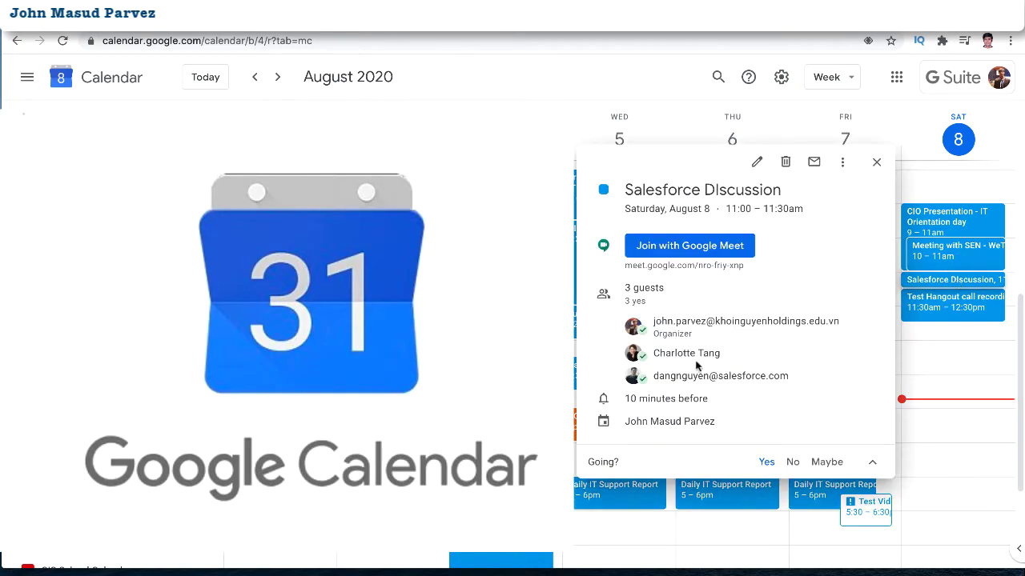
click(697, 247)
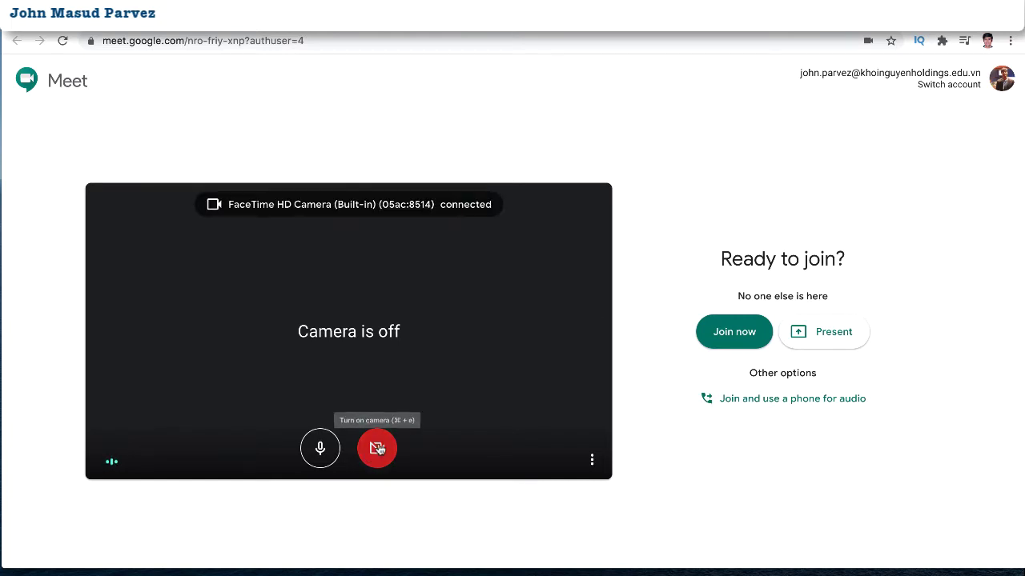
Enter the Salesforce Discussion call, turn on live captions, and bring up More options
click(730, 334)
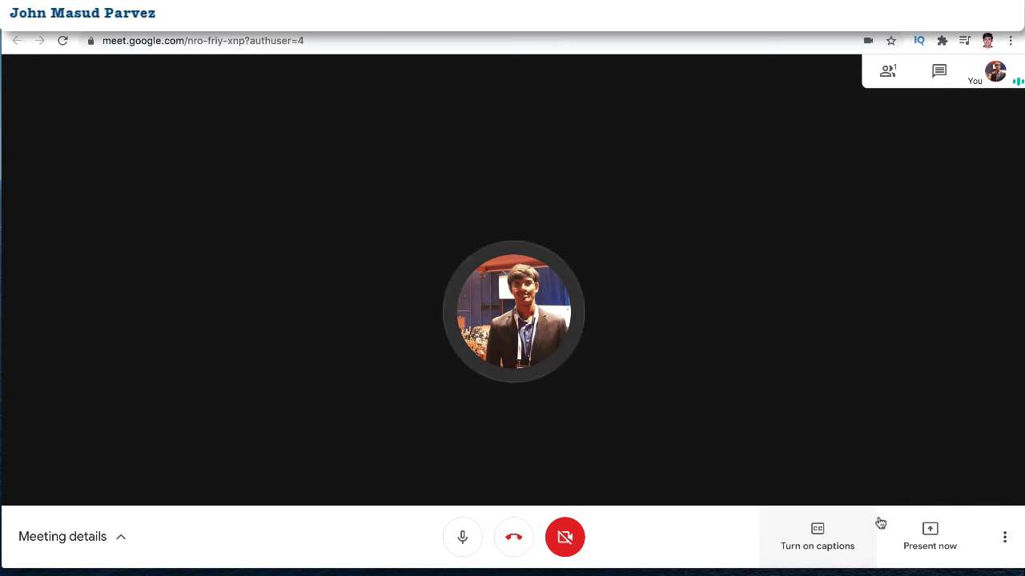
click(821, 548)
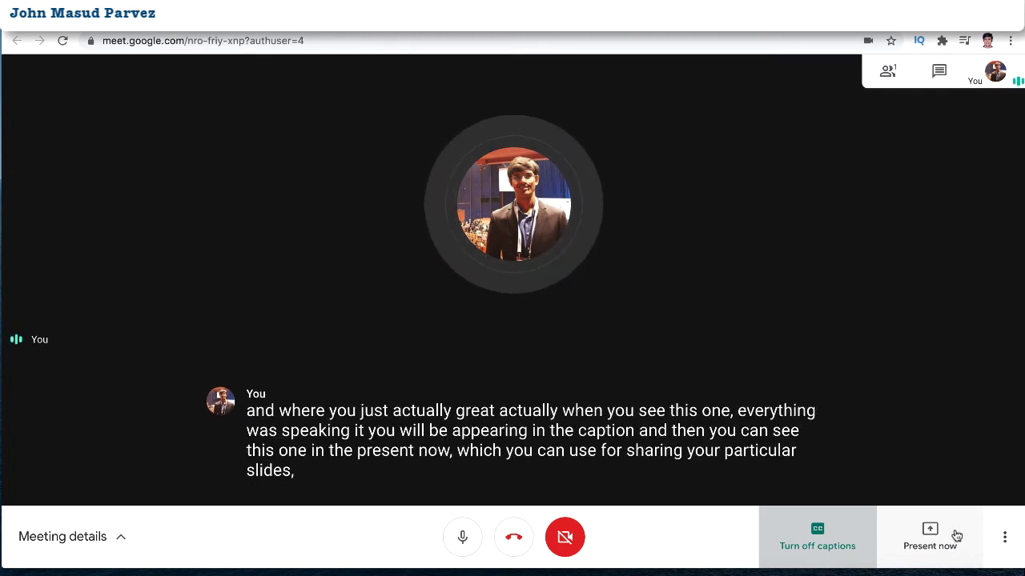
click(1006, 539)
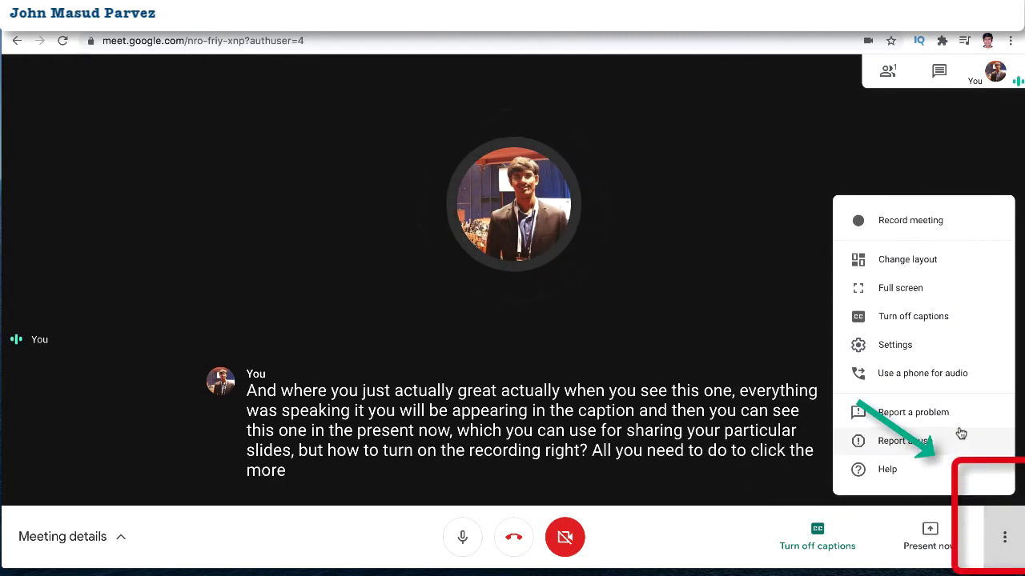
Choose Record meeting and accept the consent notice so recording begins
click(915, 225)
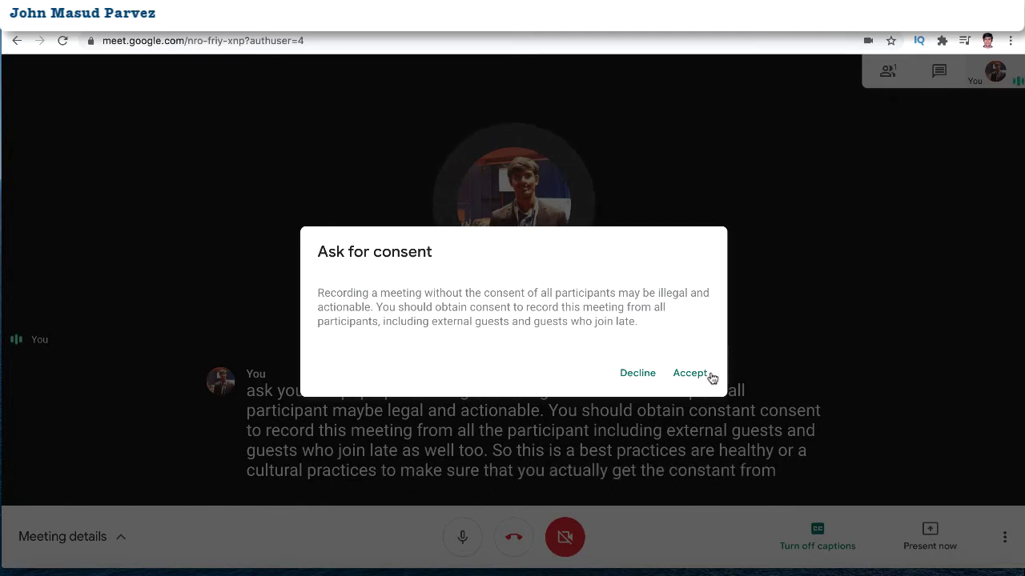
click(686, 373)
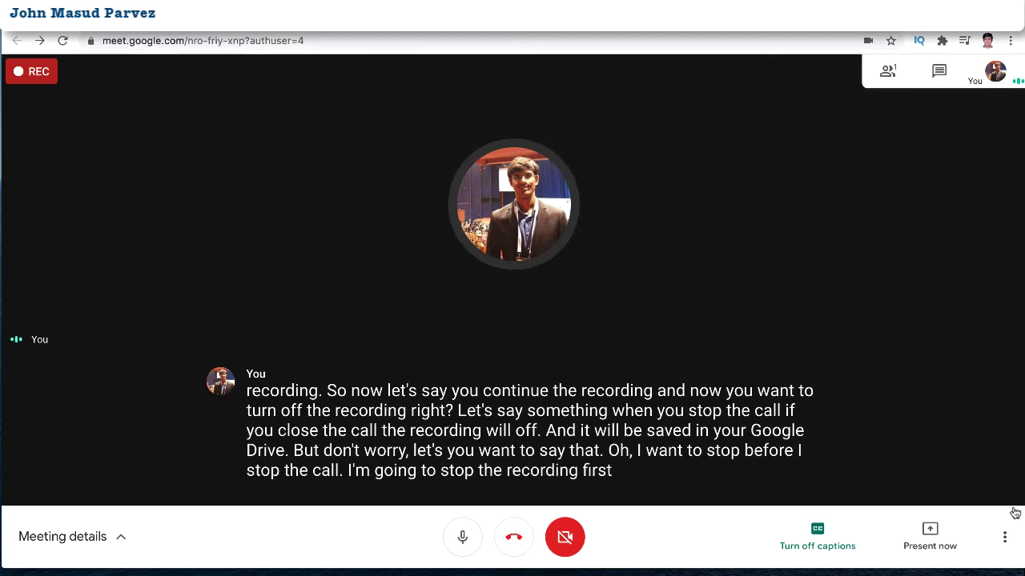
Stop recording the meeting from More options and confirm in the dialog
click(1005, 536)
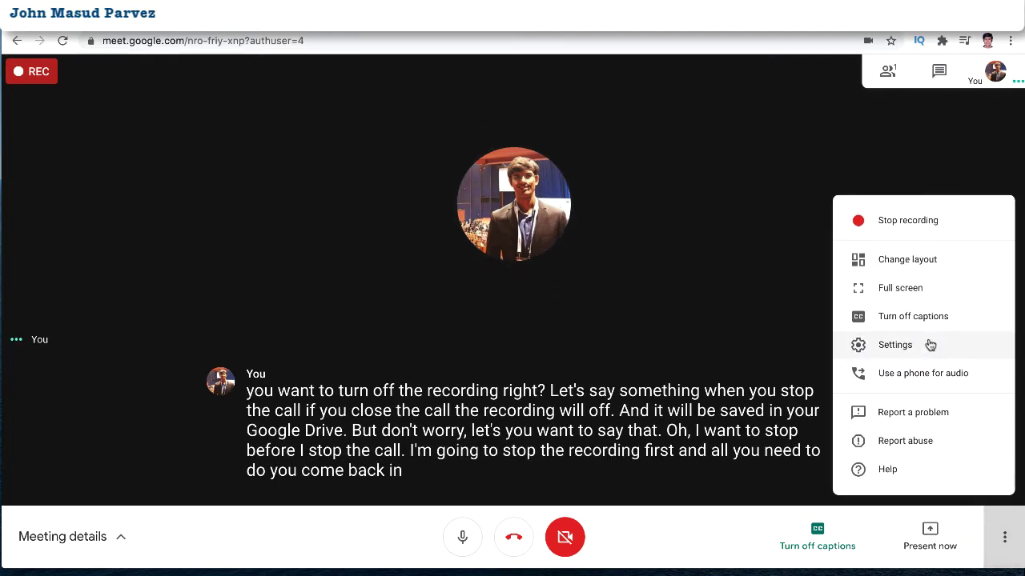
click(907, 232)
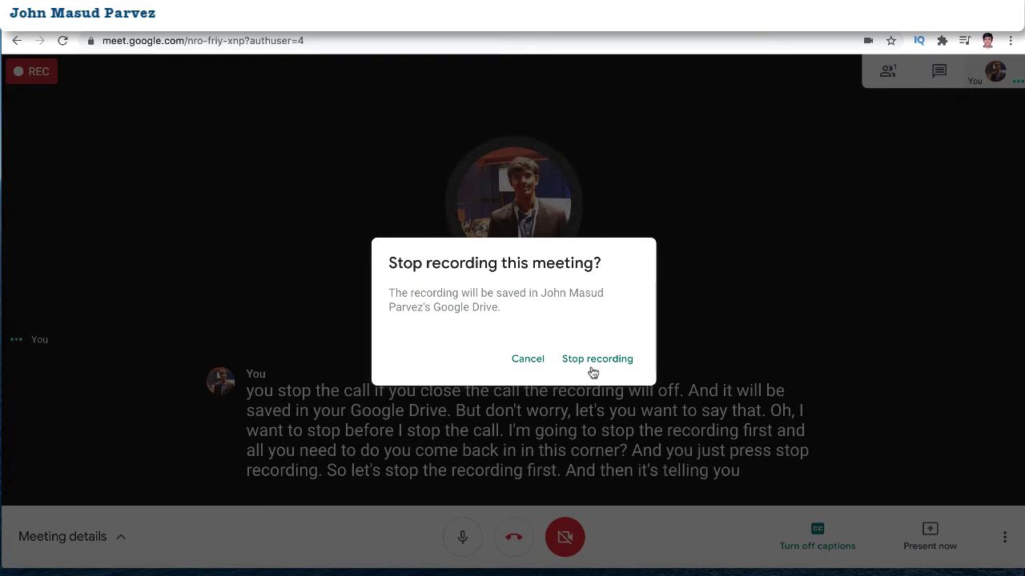
click(592, 368)
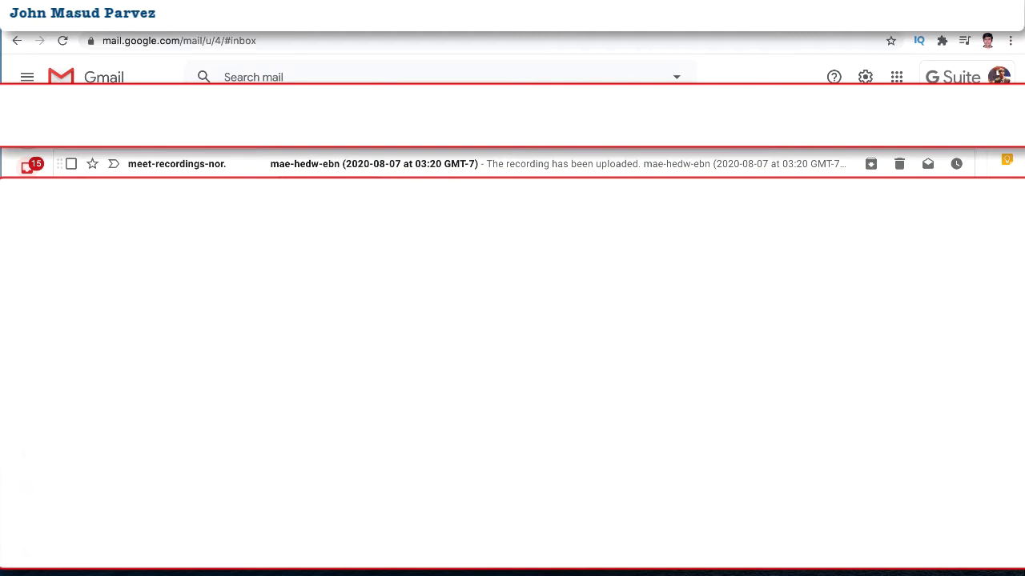
Open the meet-recordings email about the uploaded recording and look at its attachment
click(382, 172)
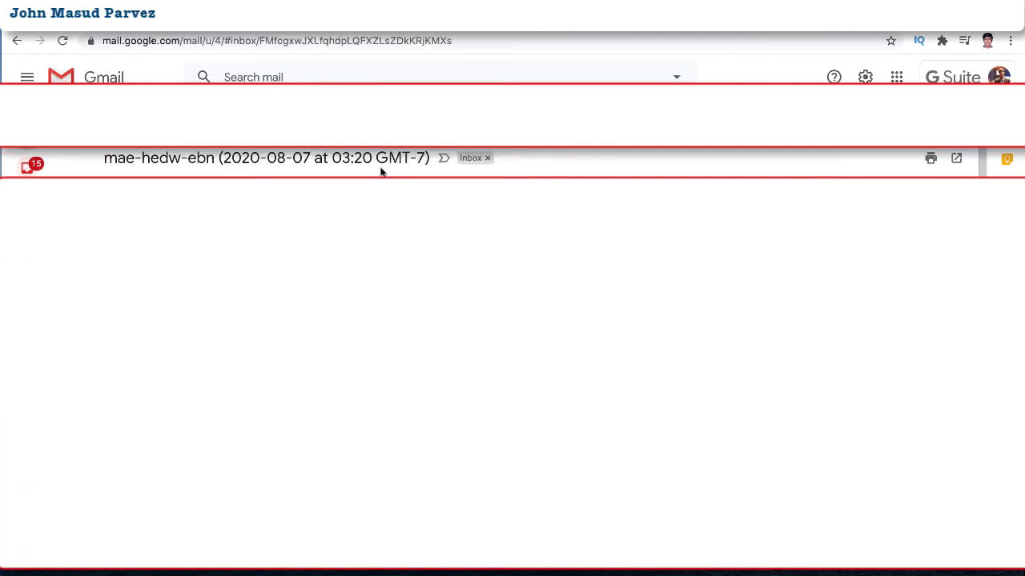
mouse_move(170, 476)
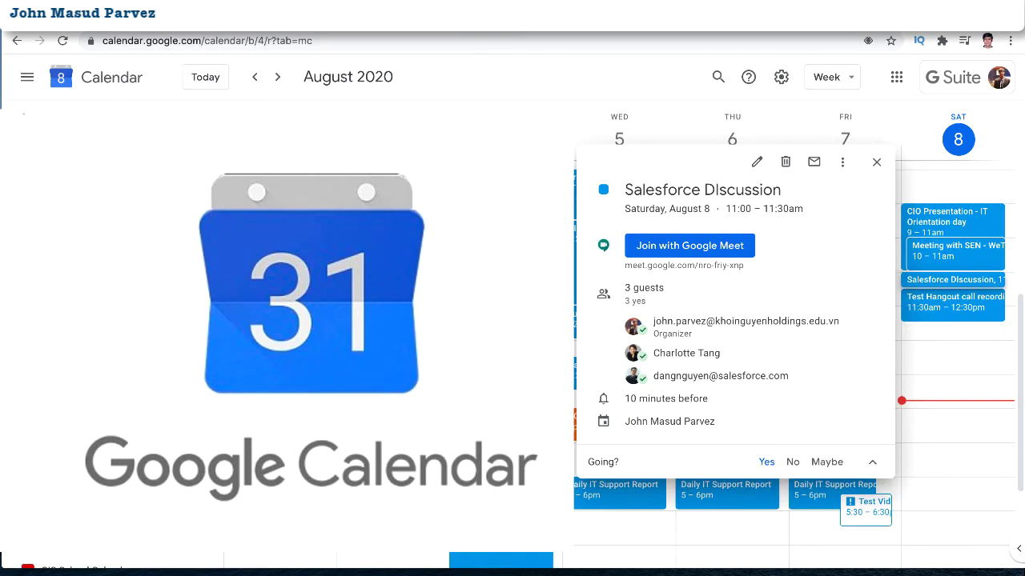
Open the Test Hangout call recording event and its attached recording in Drive
click(956, 311)
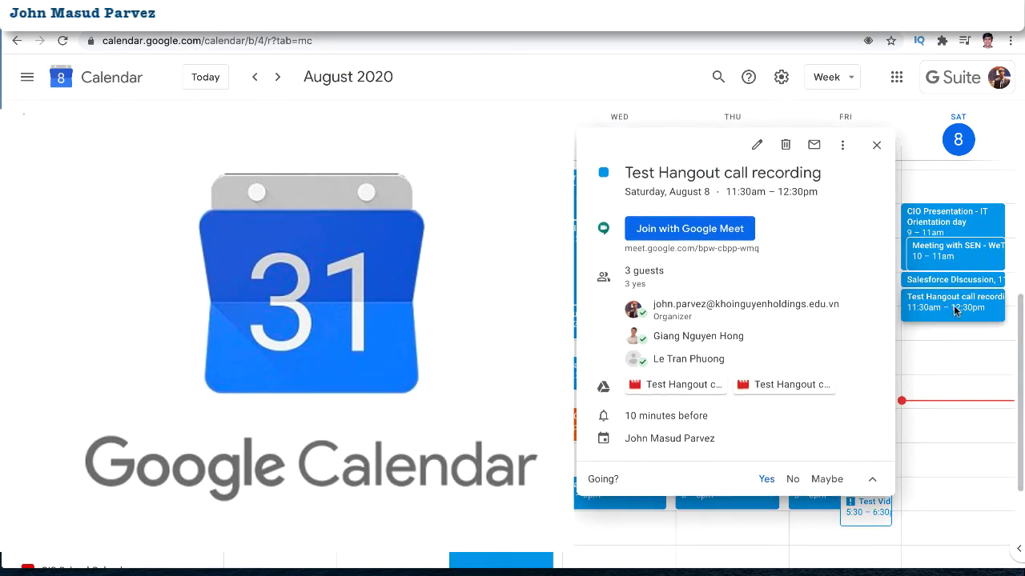
click(877, 145)
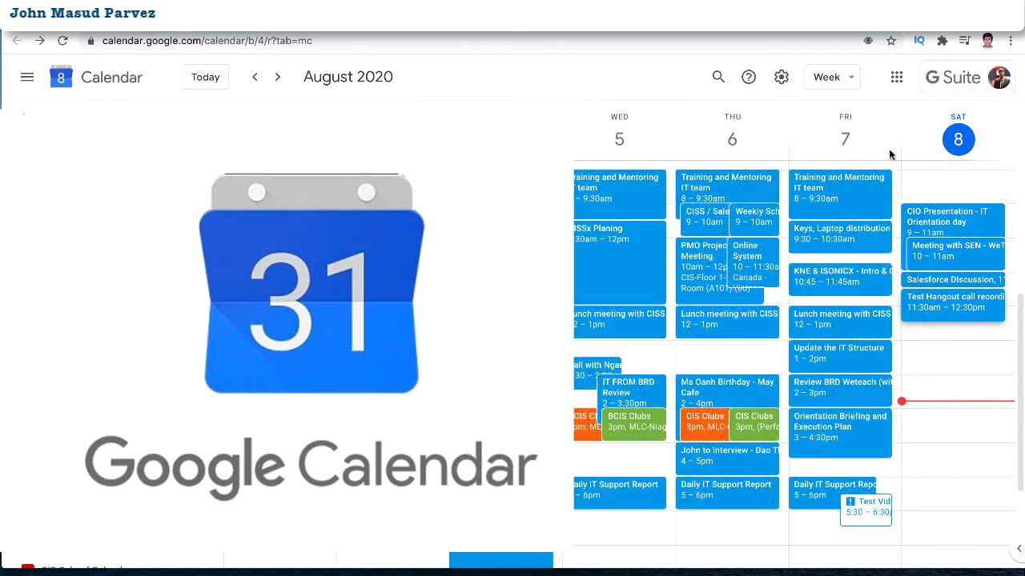
click(943, 312)
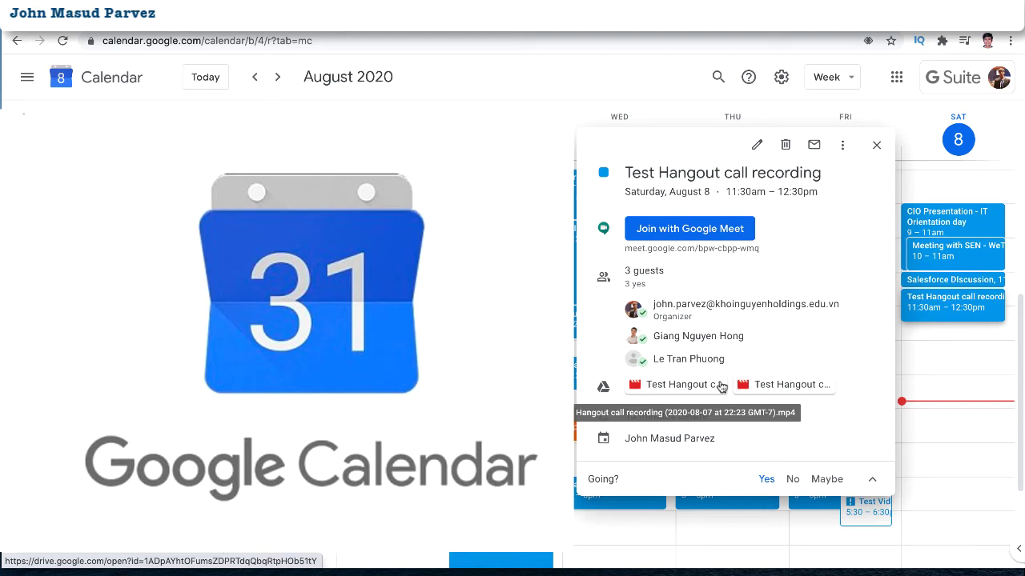
click(765, 386)
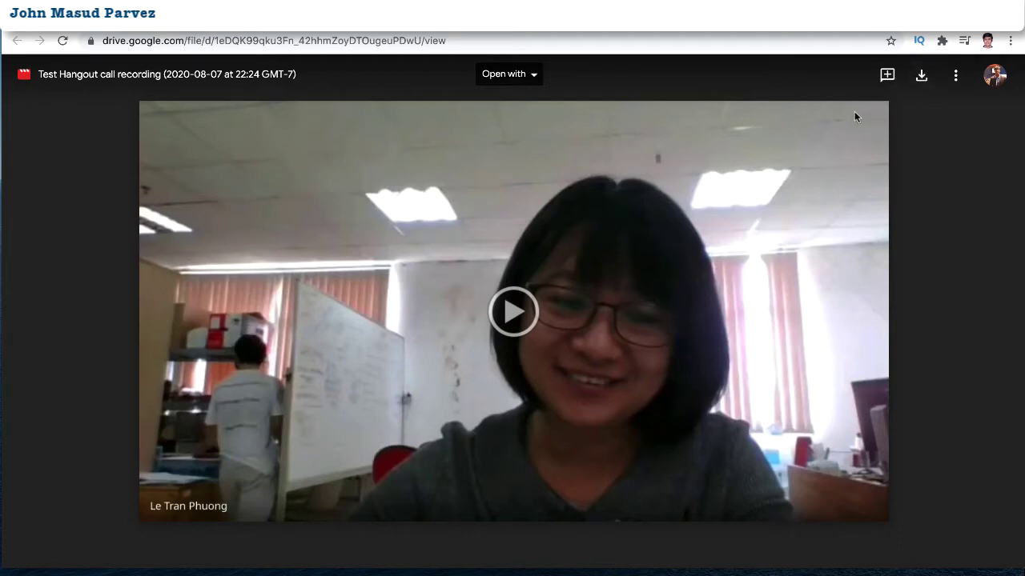
Look through the recording file's more-actions menu and sharing settings
click(955, 75)
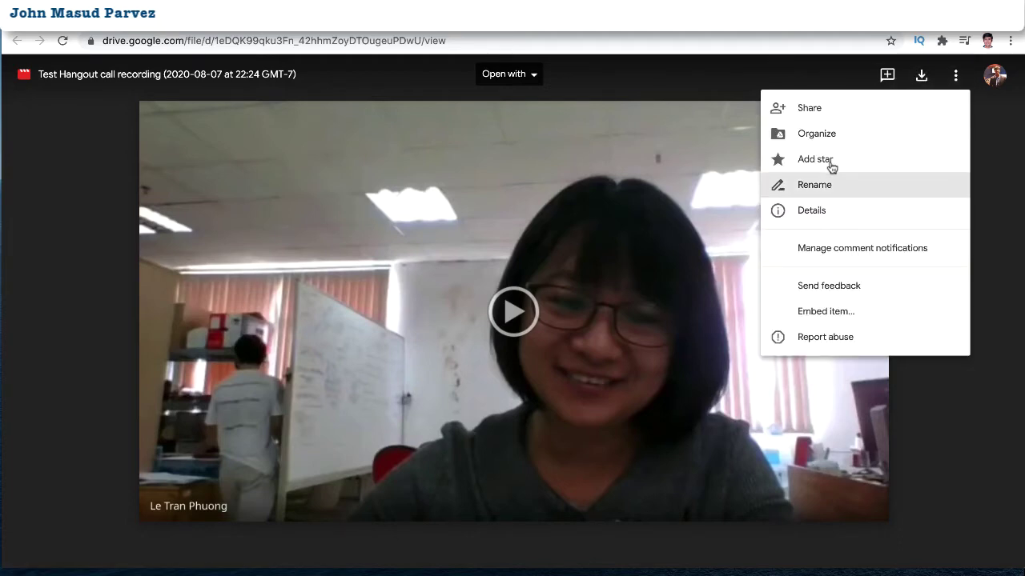
click(815, 106)
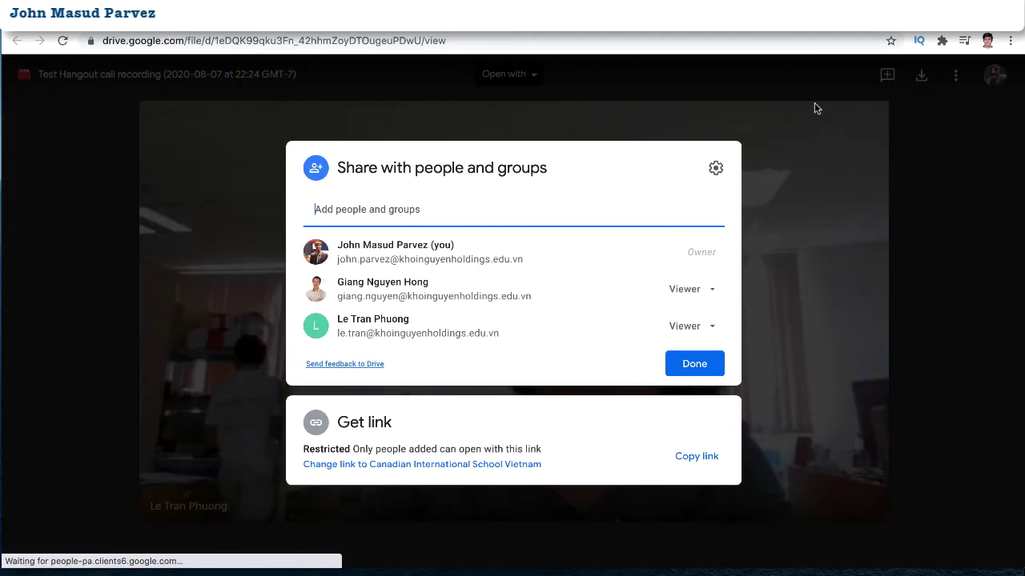
click(685, 369)
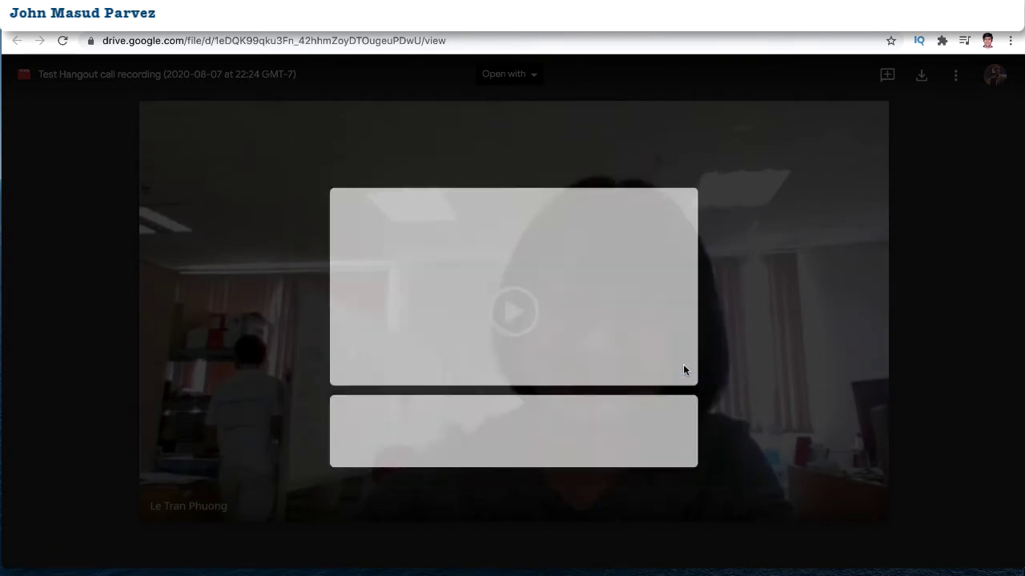
click(957, 76)
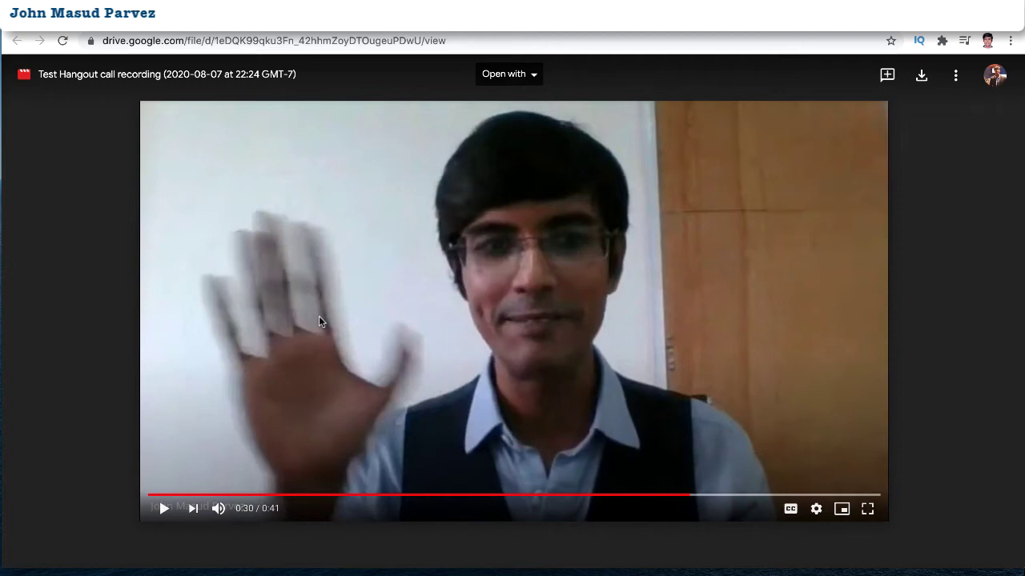
Seek the recording to about 0:07 and play it
click(304, 495)
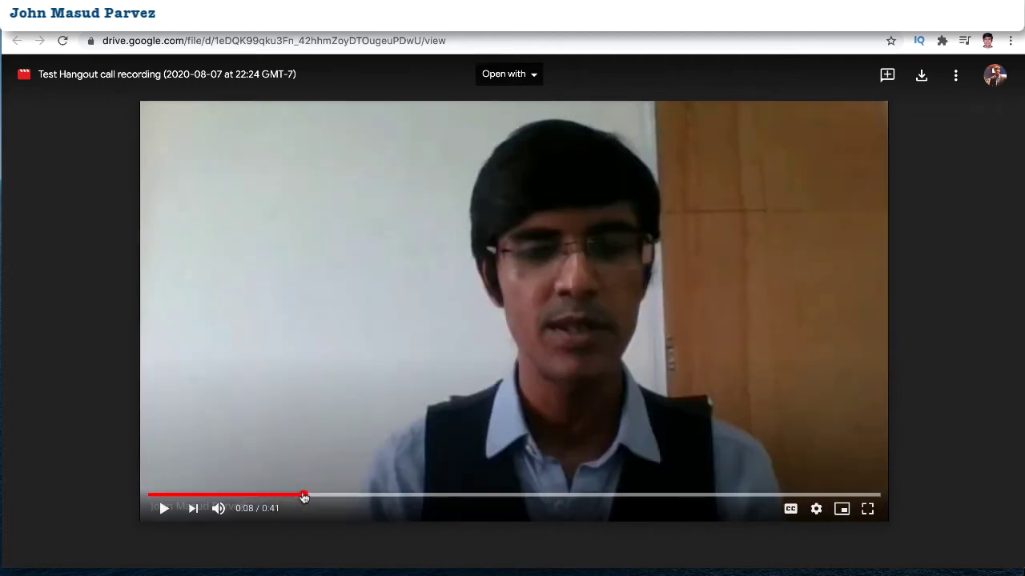
click(284, 496)
click(357, 496)
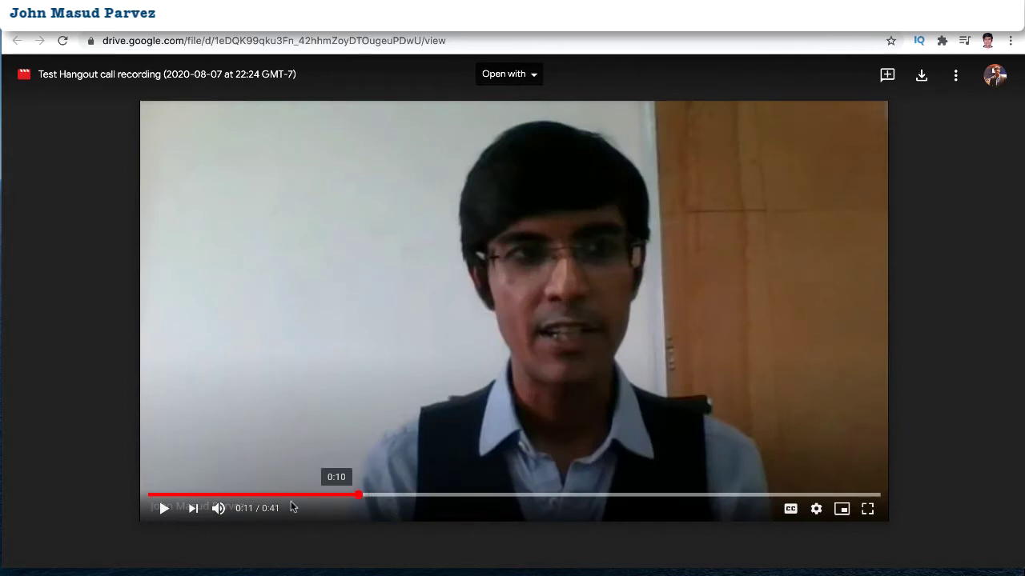
click(286, 496)
click(164, 509)
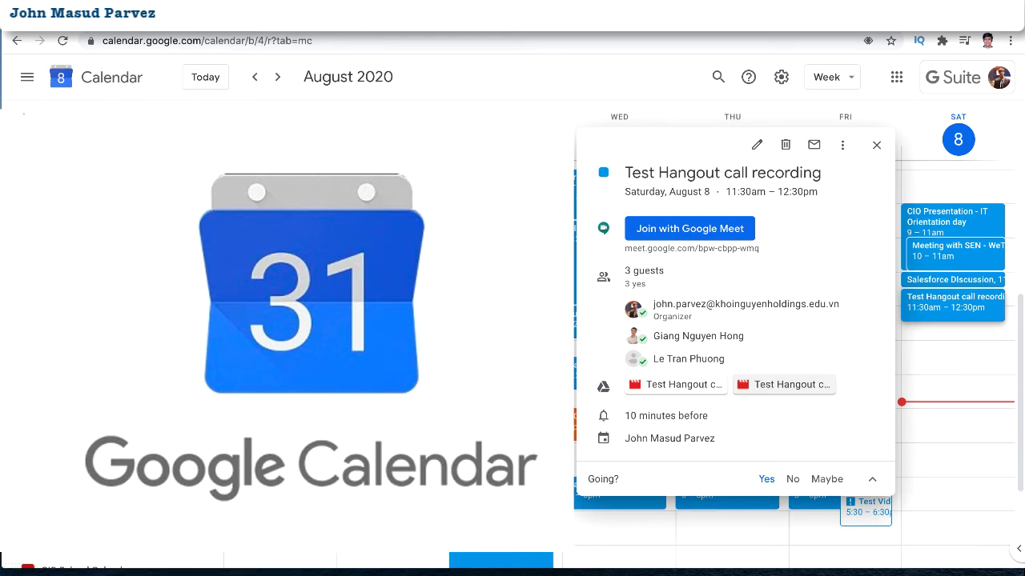
Close the Test Hangout call recording event popup
click(877, 145)
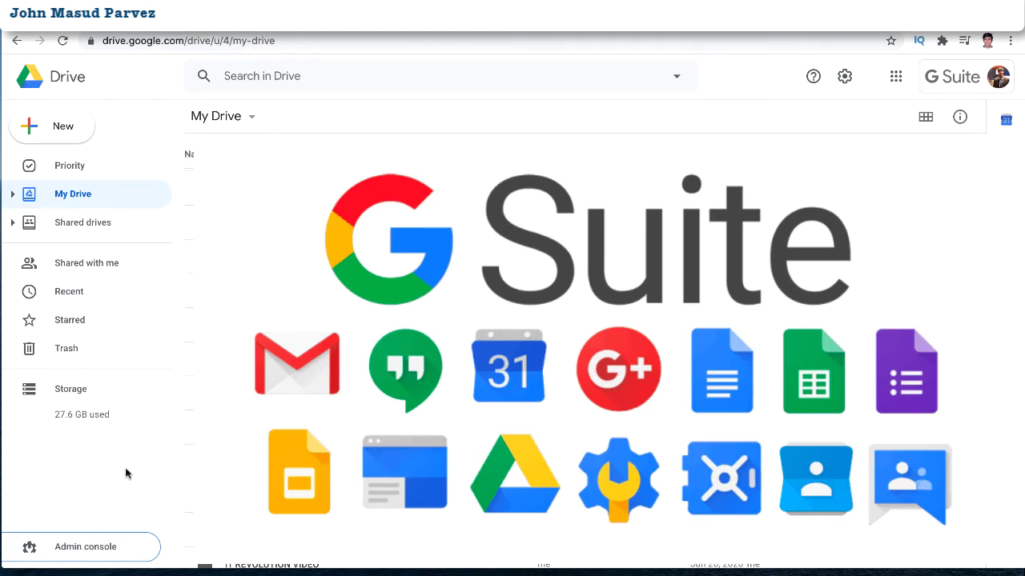
Open the Admin console from the bottom of the Drive sidebar
click(82, 552)
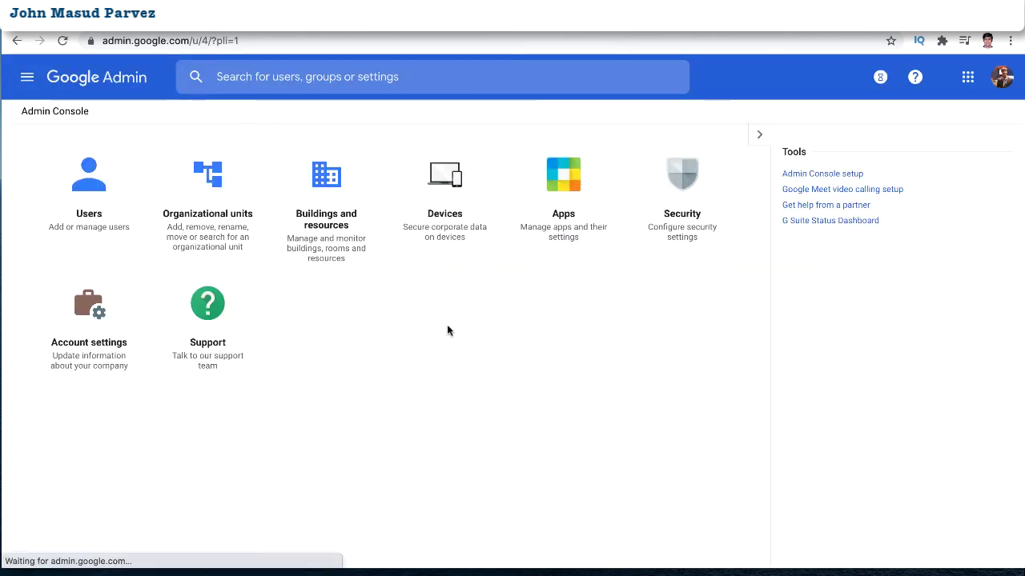
Go from the Admin console's Apps page to the G Suite core services list
click(563, 205)
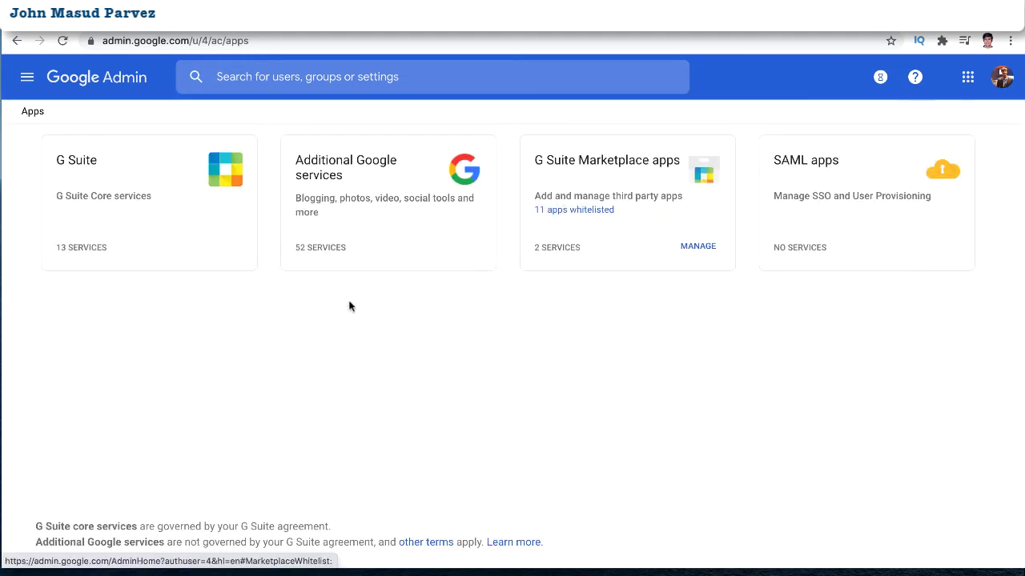
click(332, 222)
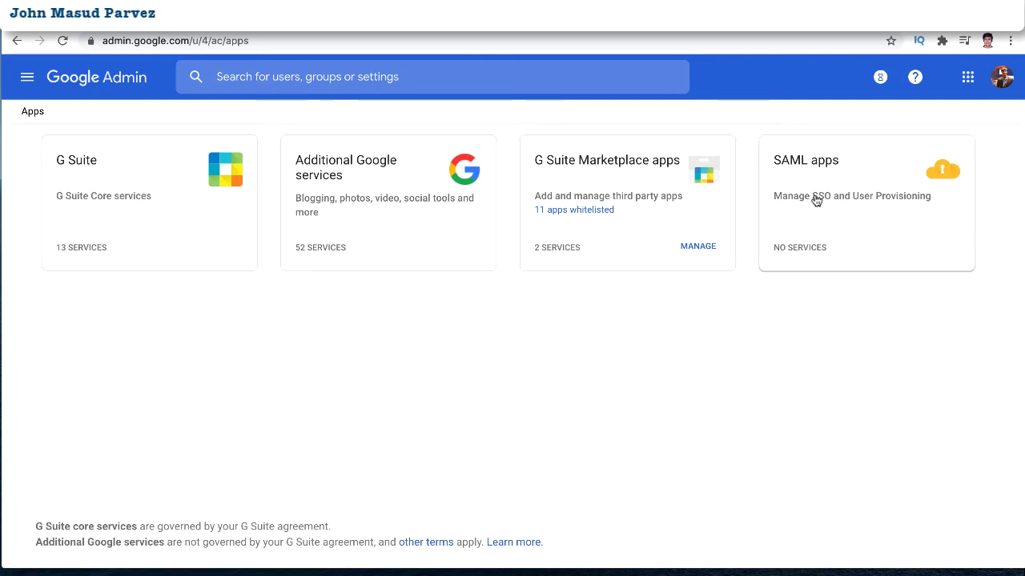
click(108, 208)
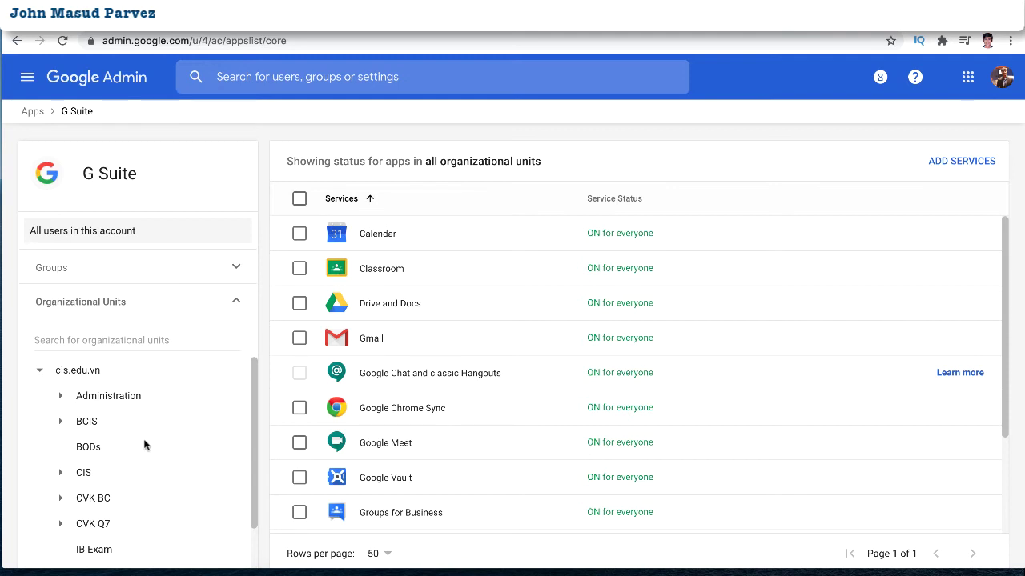
Select the Teachers unit under CIS to show its G Suite service statuses
scroll(157, 518, down, 1)
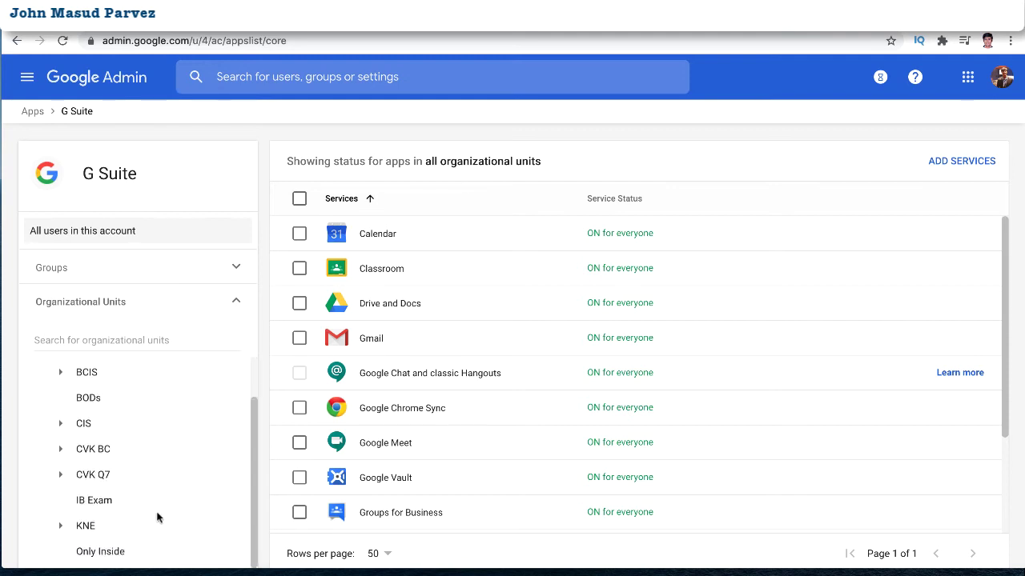
click(61, 423)
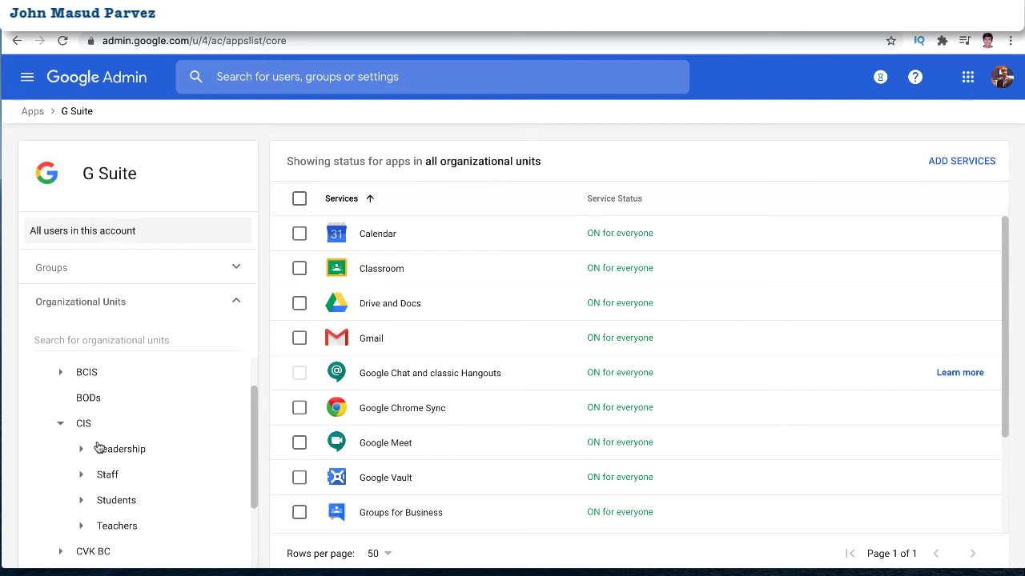
scroll(97, 446, down, 1)
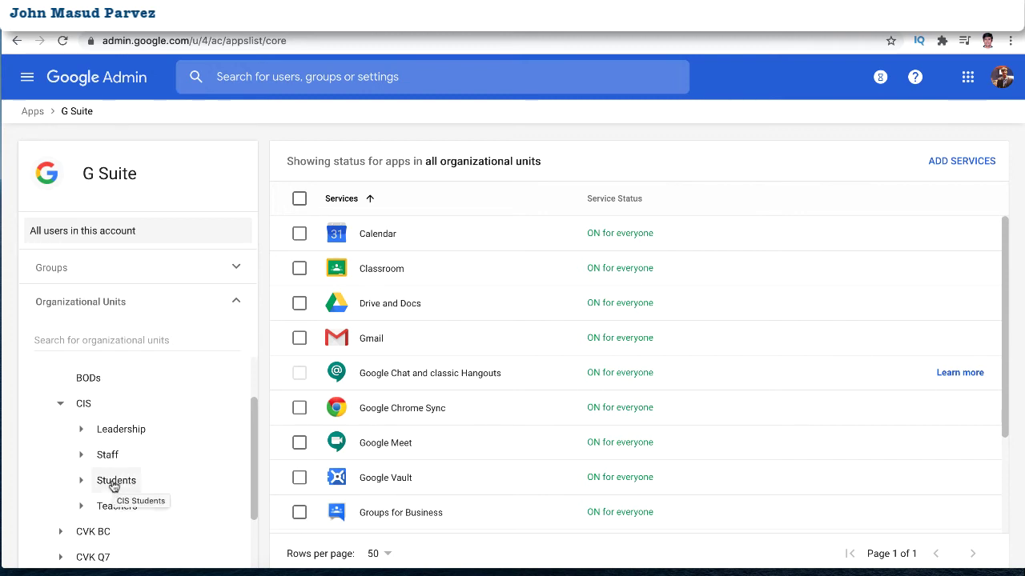
click(118, 507)
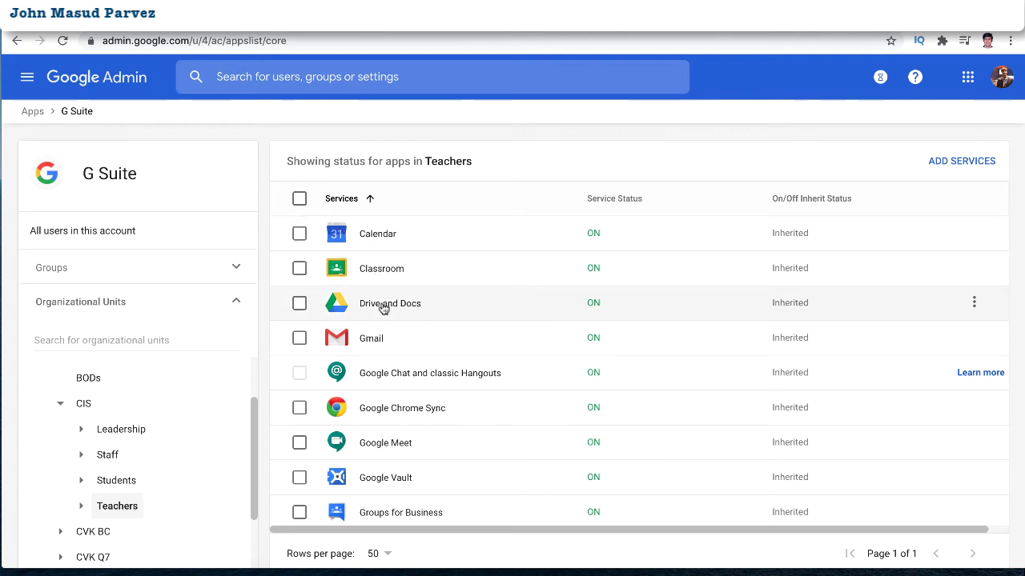
Open Google Meet's video settings for cis.edu.vn
click(389, 444)
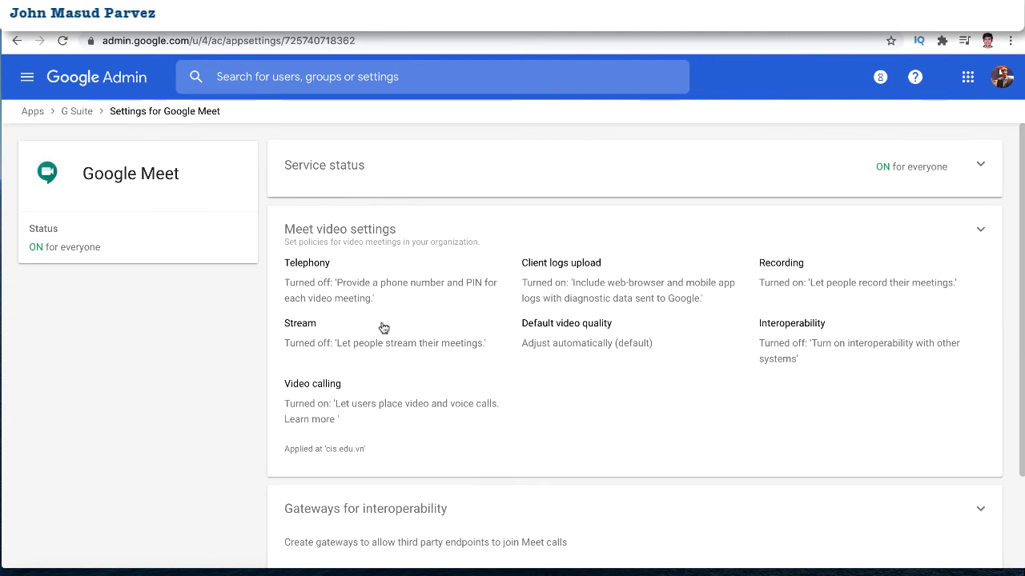
click(788, 279)
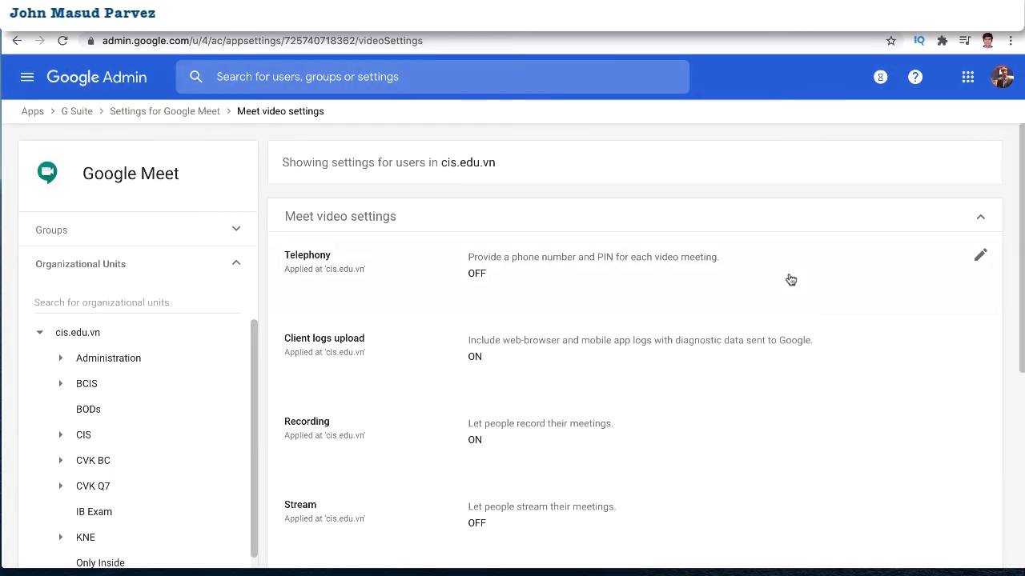
scroll(683, 354, down, 1)
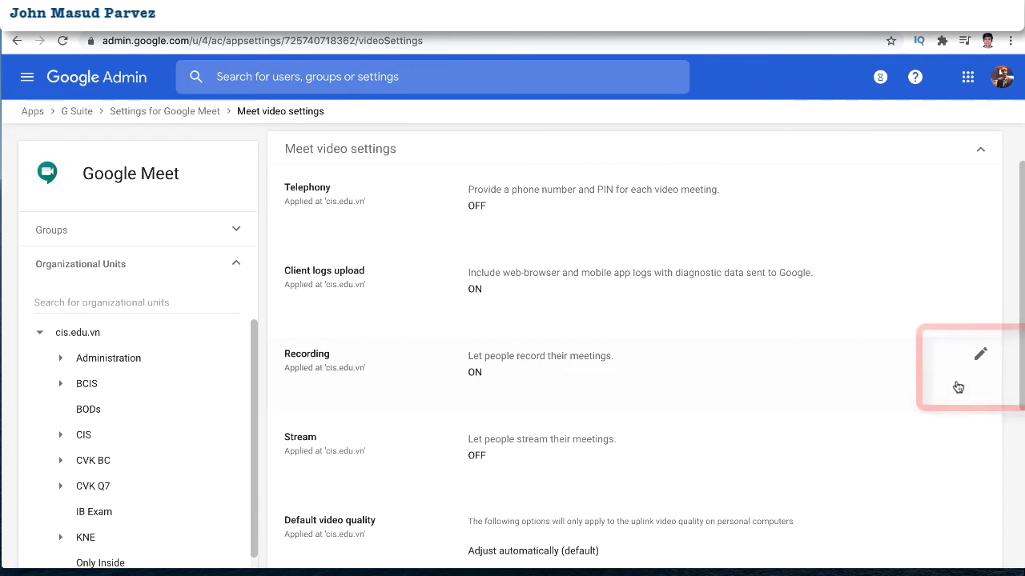
Edit the Recording setting, switching 'Let people record their meetings' off and back on
click(979, 362)
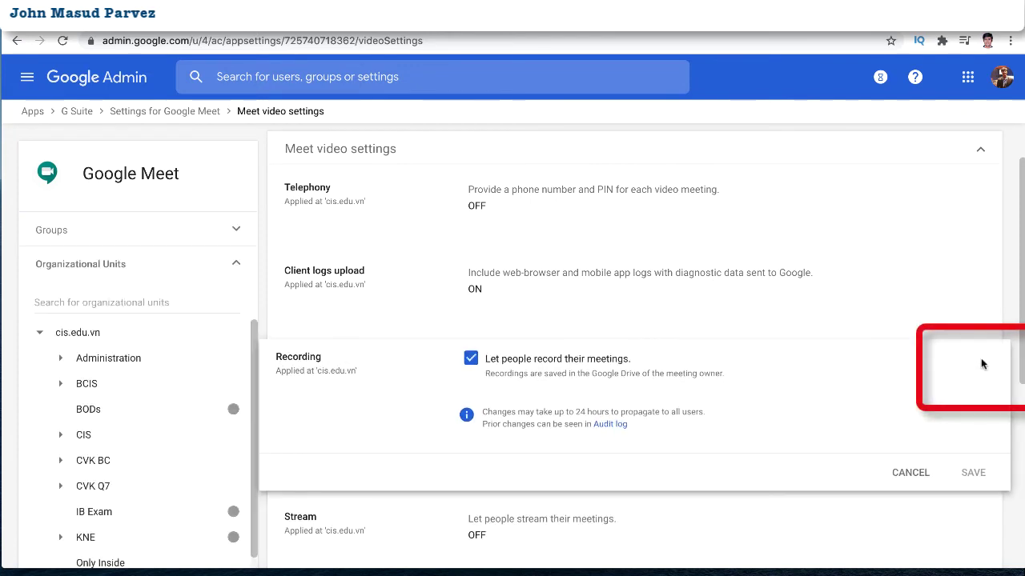
click(470, 358)
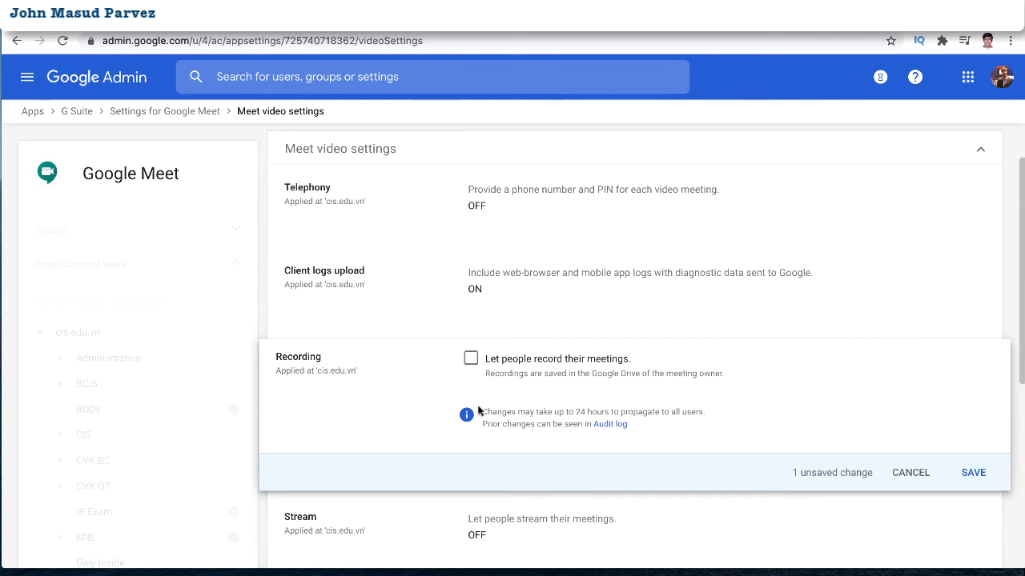
click(470, 359)
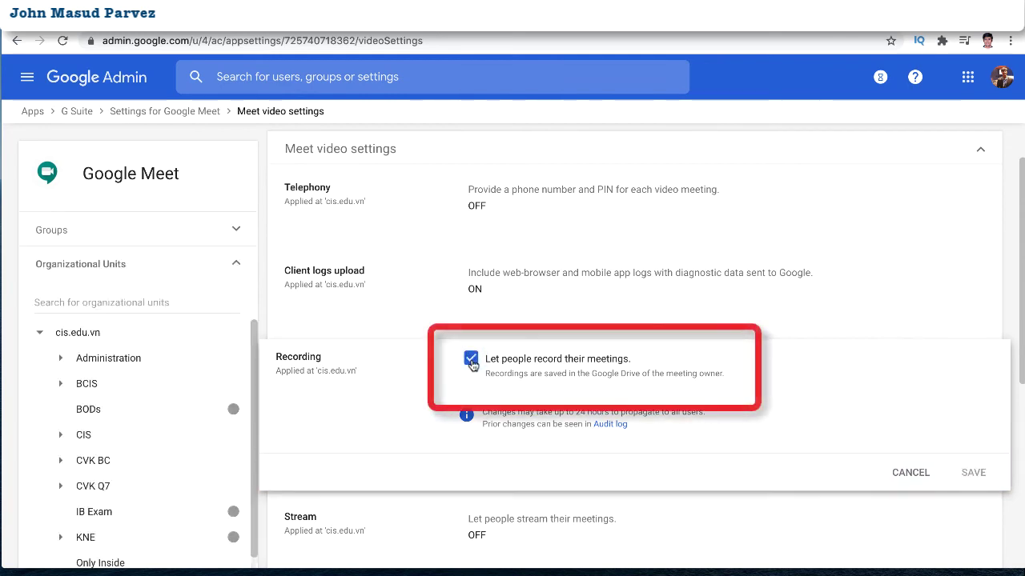